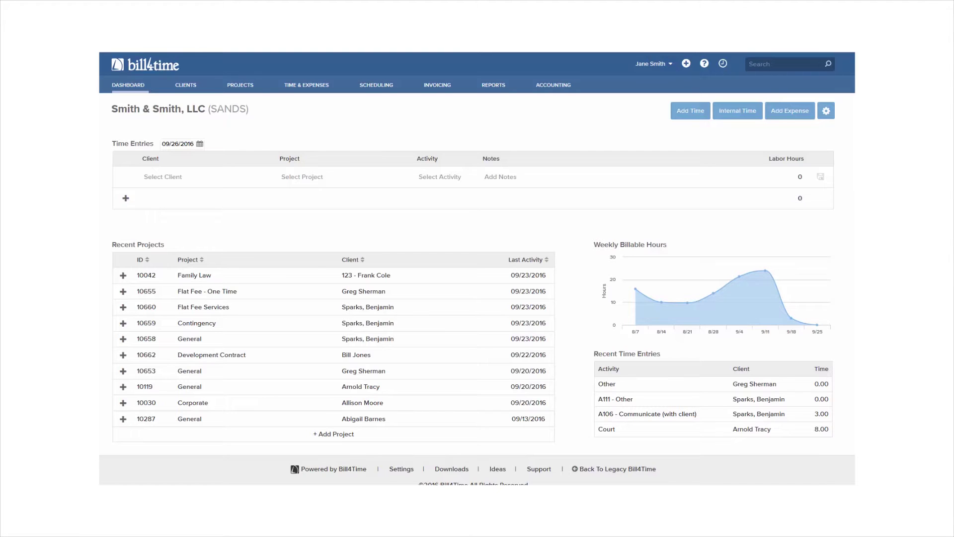
Step: Turn on Use Trust Accounting in the System settings and save them
left_click(658, 64)
left_click(660, 109)
left_click(175, 145)
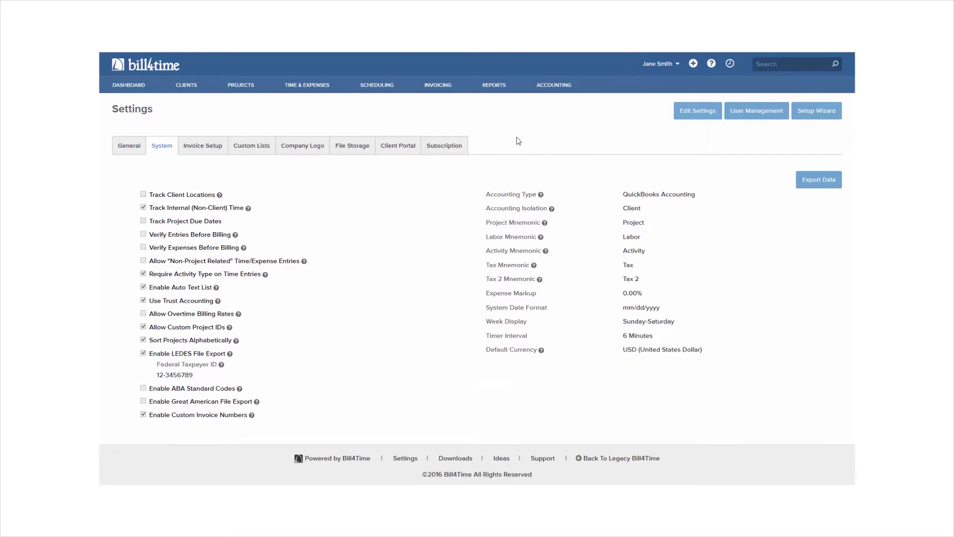
left_click(692, 115)
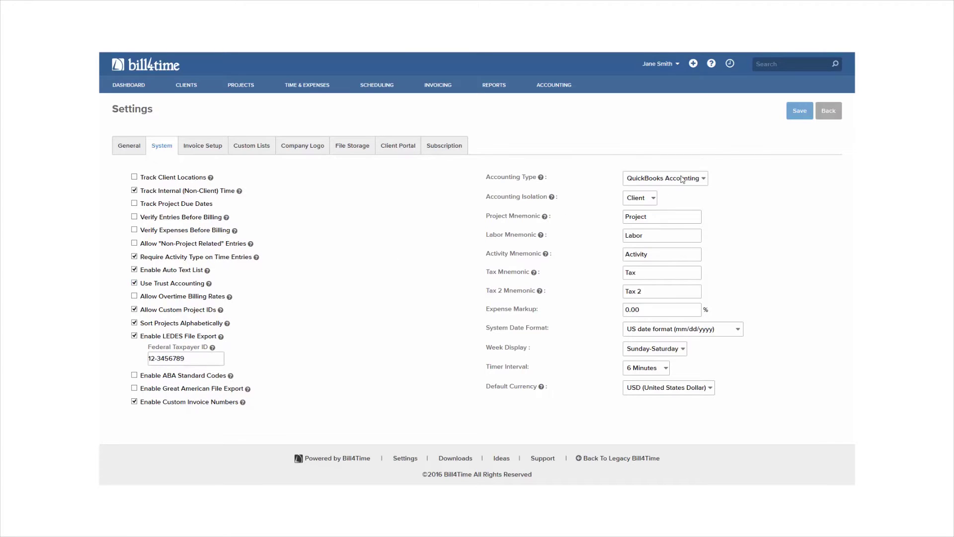
left_click(796, 114)
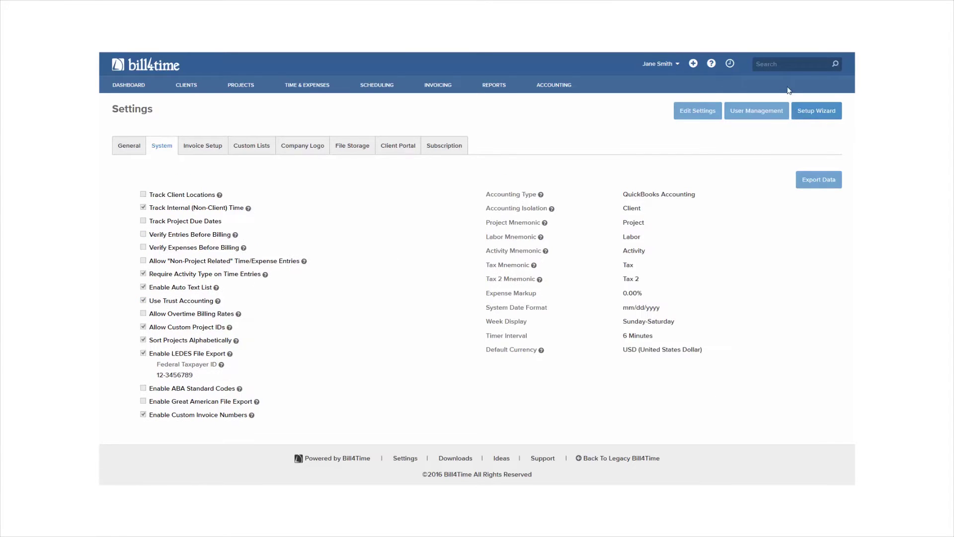
Step: Search for the client by name, open their Trust Account tab and its bank accounts list
left_click(779, 66)
type("benj")
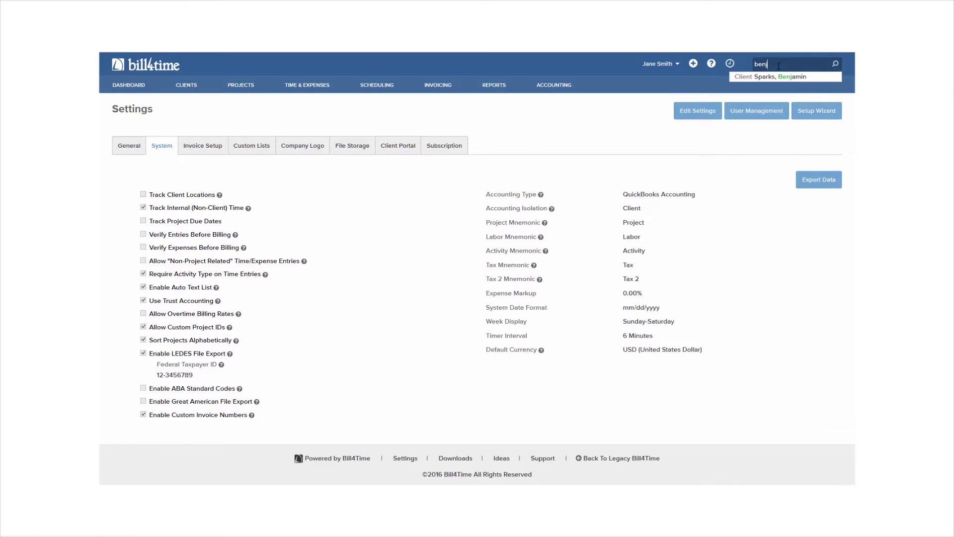
left_click(779, 78)
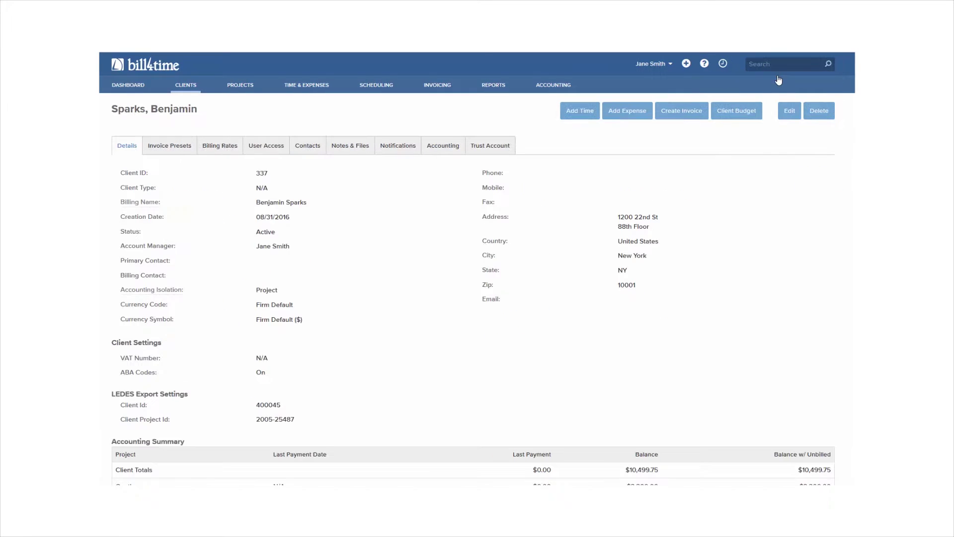
left_click(495, 145)
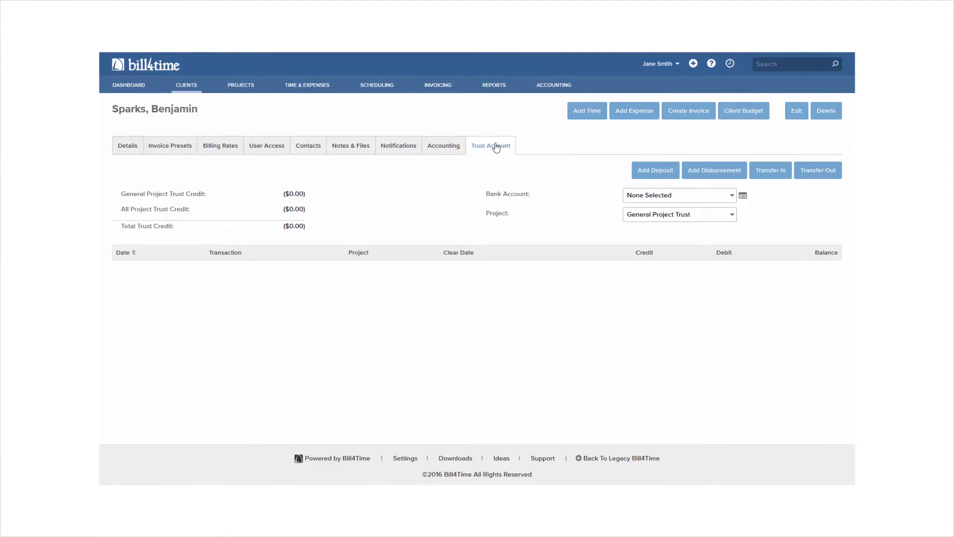
left_click(744, 198)
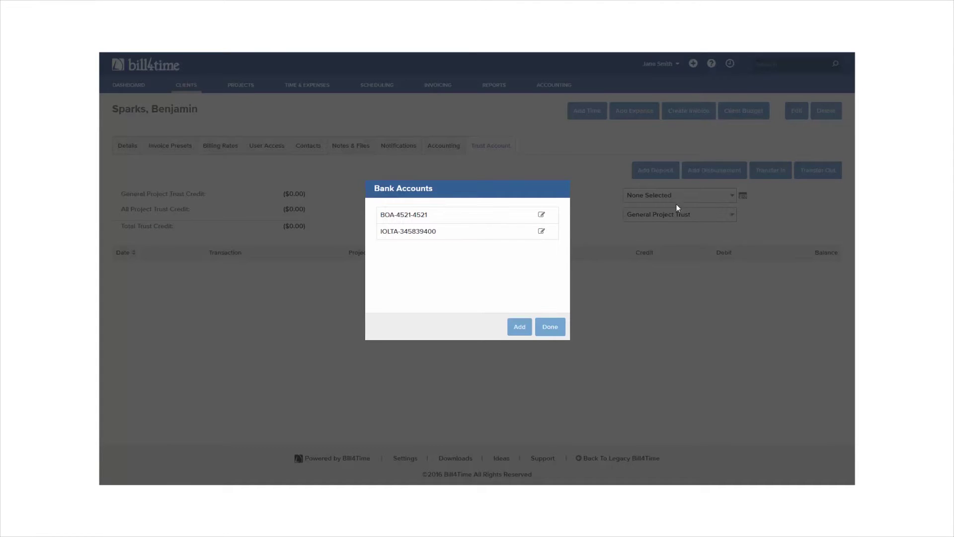
Step: Add a bank account named 'Trust Account', number 0000, at 'Trust Bank'
left_click(521, 328)
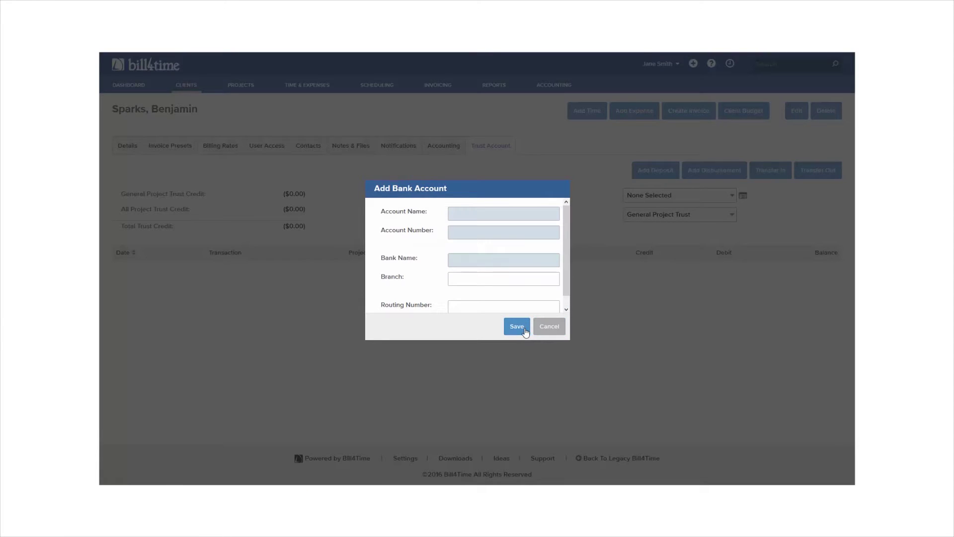
left_click(505, 217)
type("Trust Account")
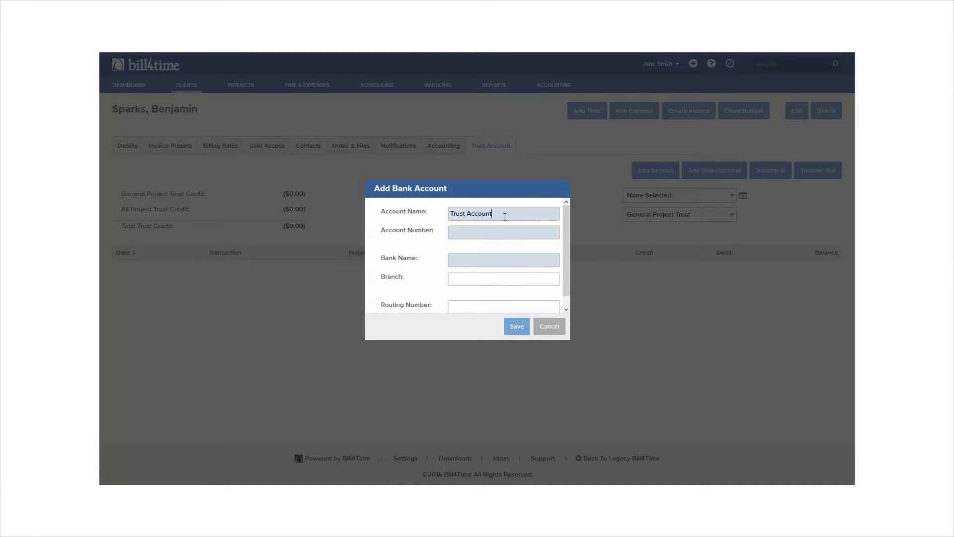
key("Tab")
type("0000")
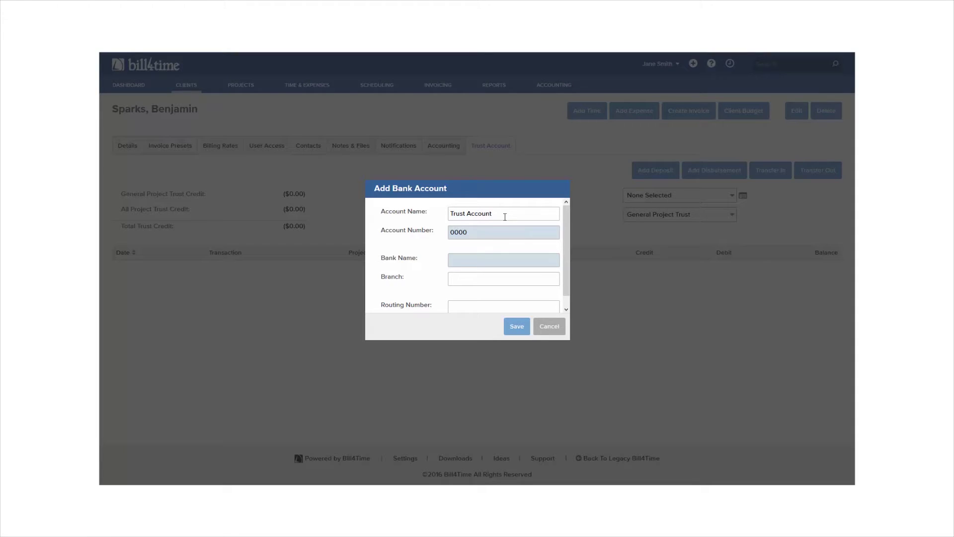
key("Tab")
type("Tr")
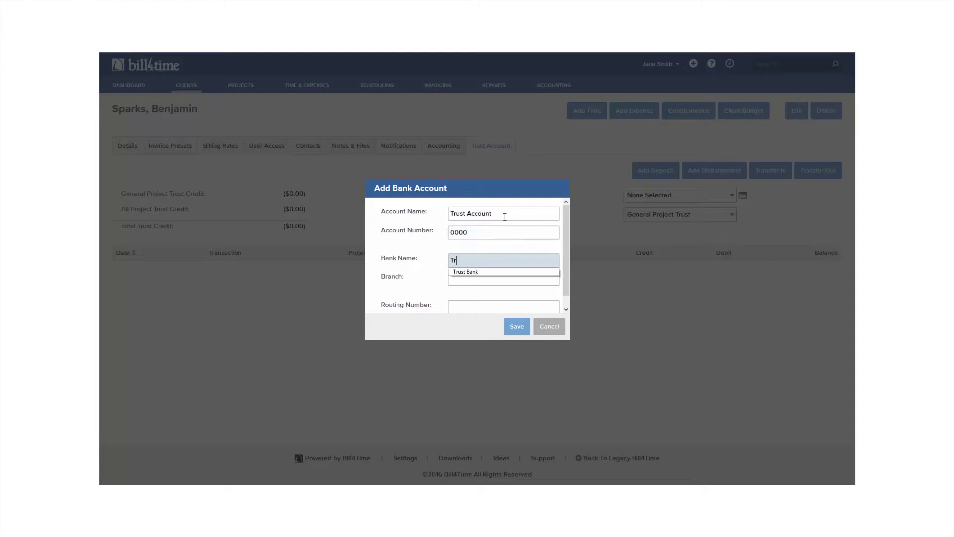
type("ust Bank")
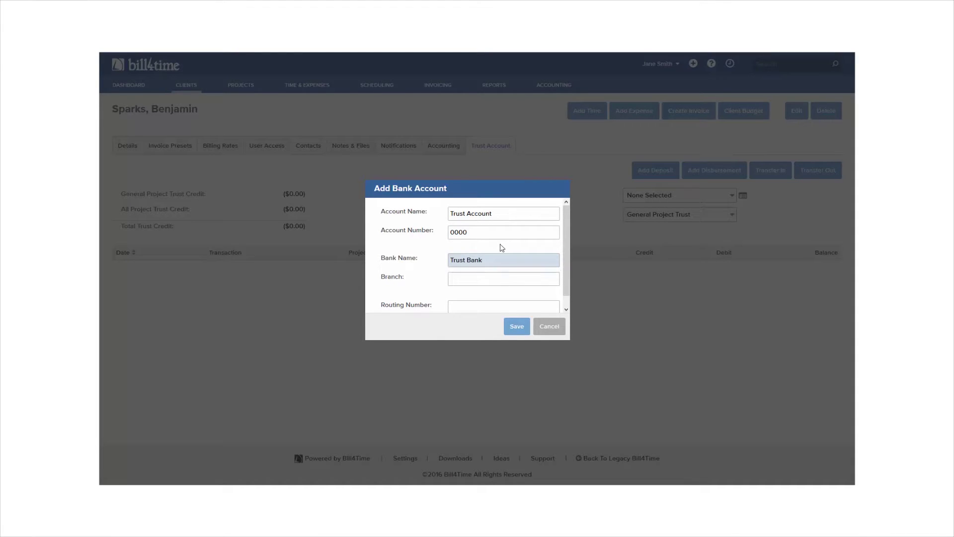
left_click(517, 327)
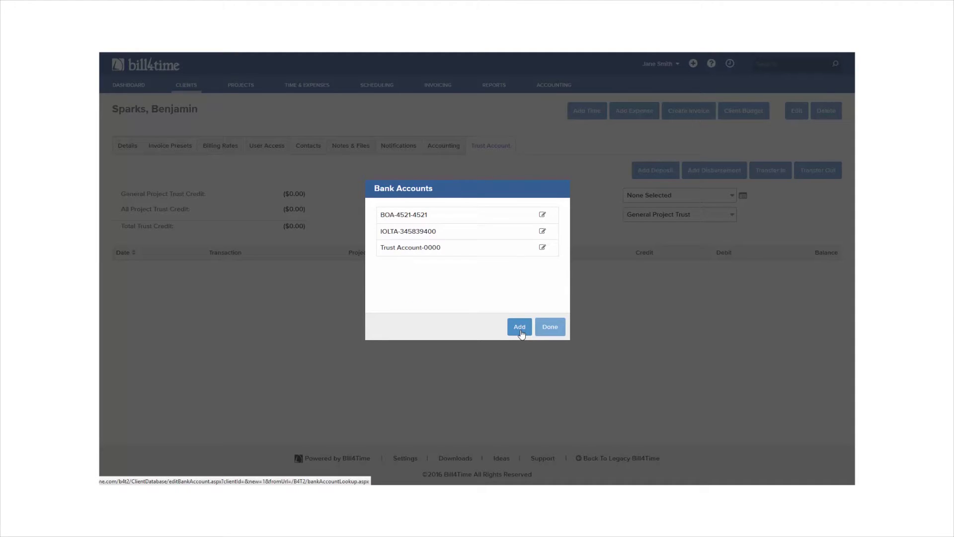
Step: Select Trust Account-0000 as the client's trust bank account
left_click(550, 326)
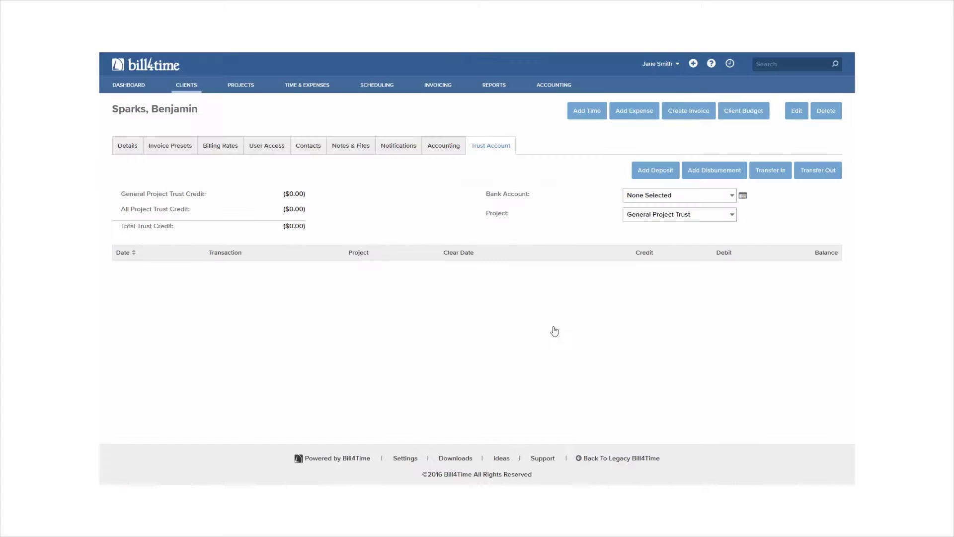
left_click(732, 197)
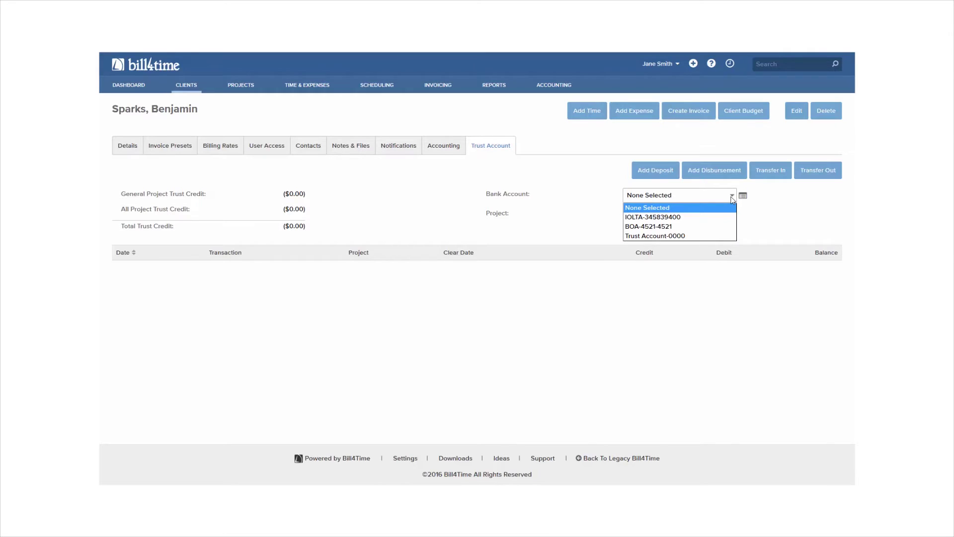
left_click(691, 235)
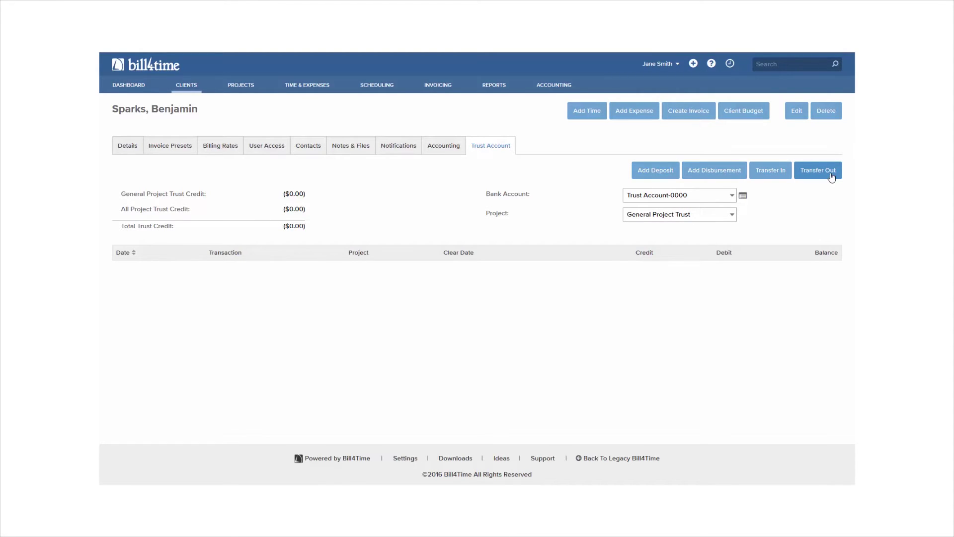
left_click(659, 172)
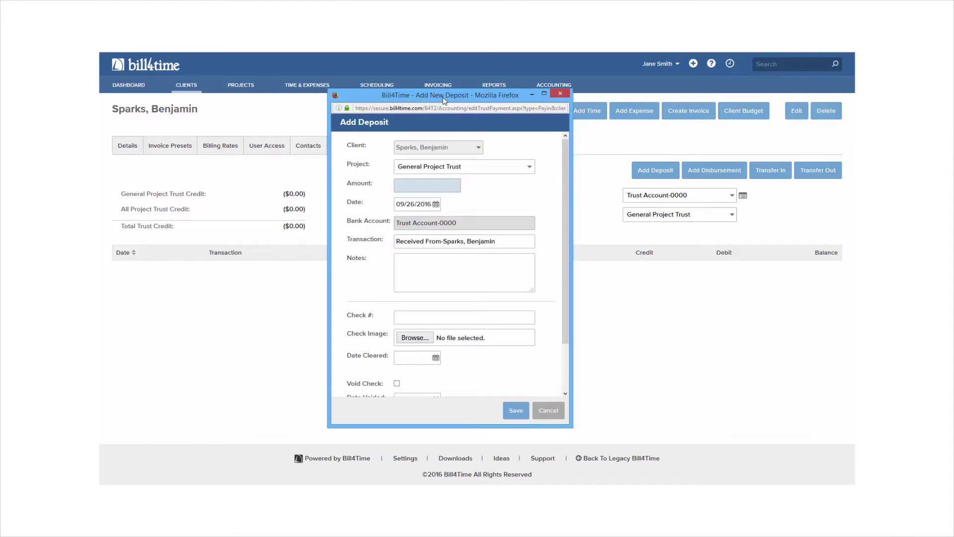
Step: Deposit $10,000 into General Project Trust dated 09/01/2016 with note 'Retainer received.'
left_click(486, 172)
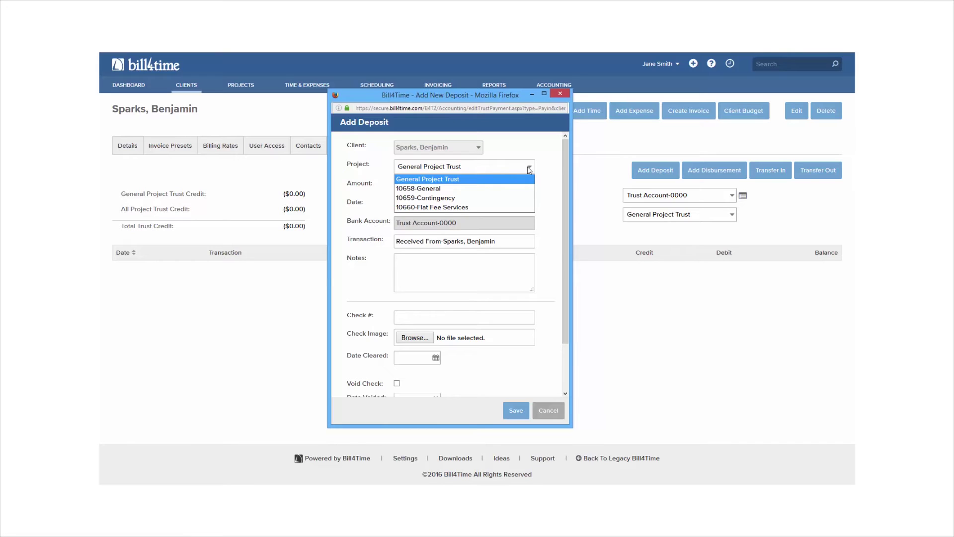
left_click(541, 176)
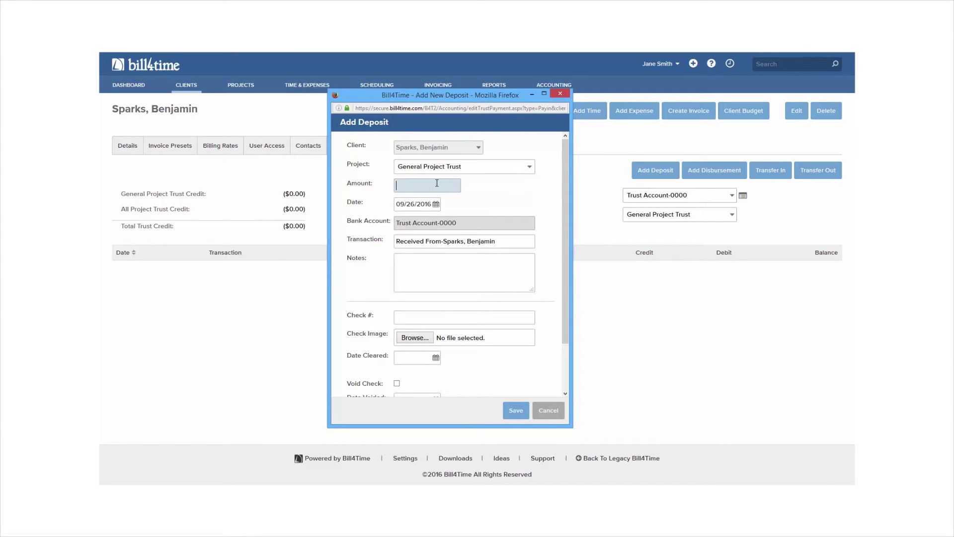
type("10000")
left_click(484, 198)
left_click(435, 204)
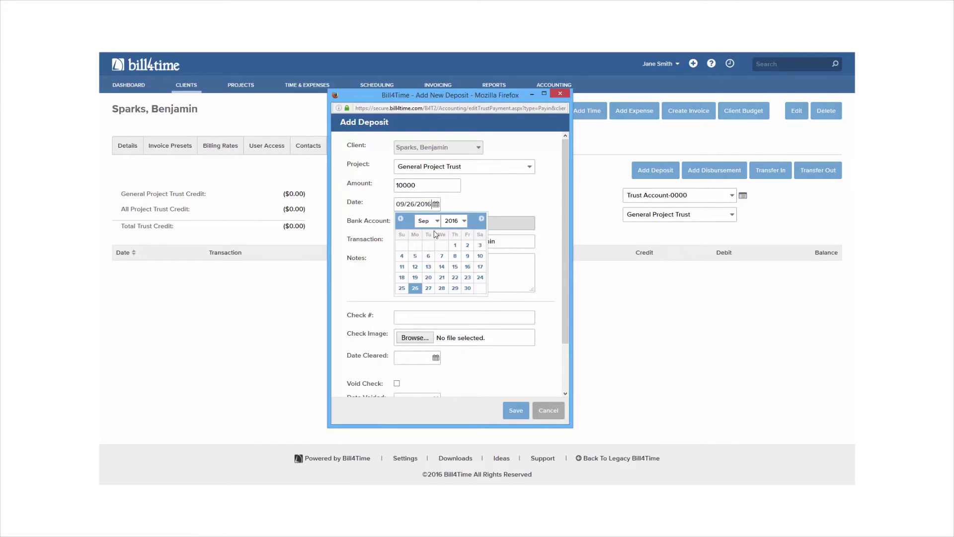
left_click(454, 245)
left_click(450, 261)
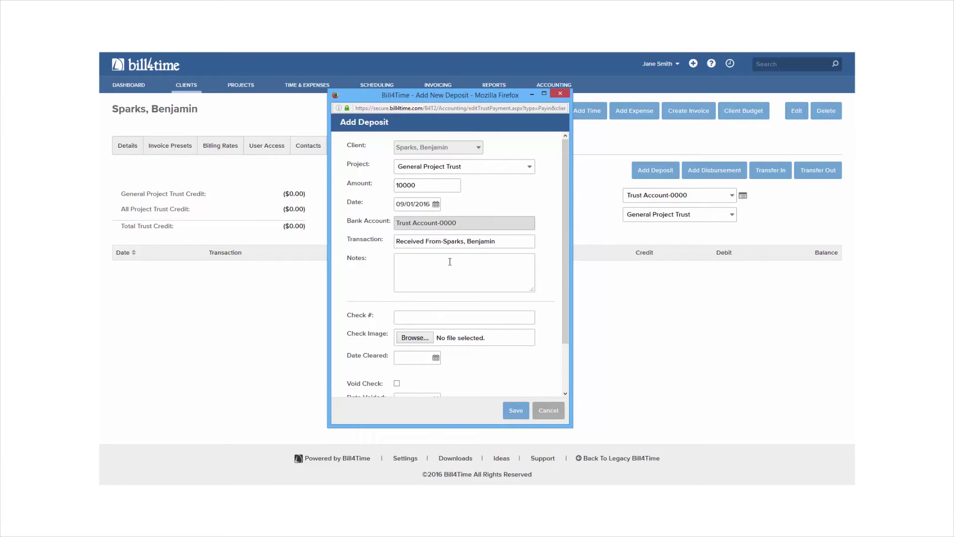
type("Retainer received.")
scroll(466, 262, "down", 2)
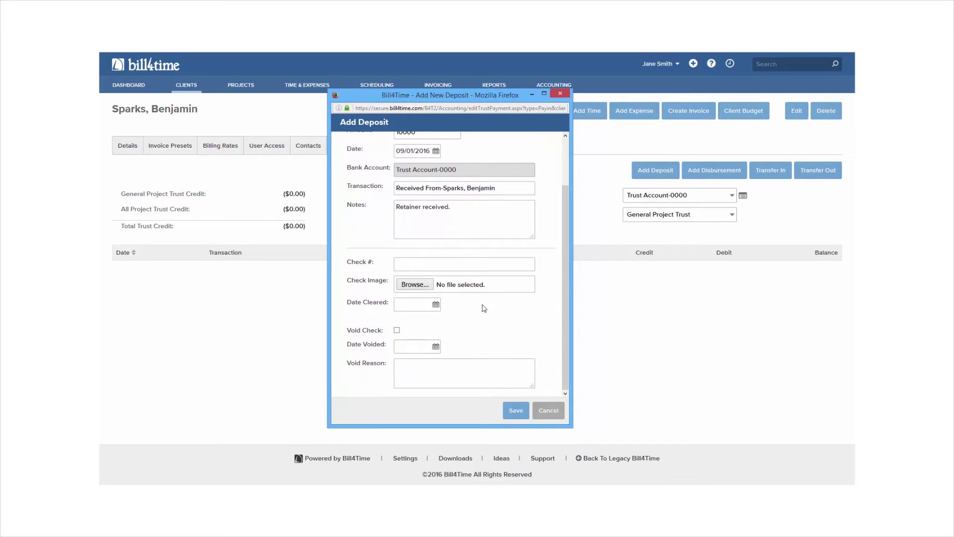
left_click(515, 417)
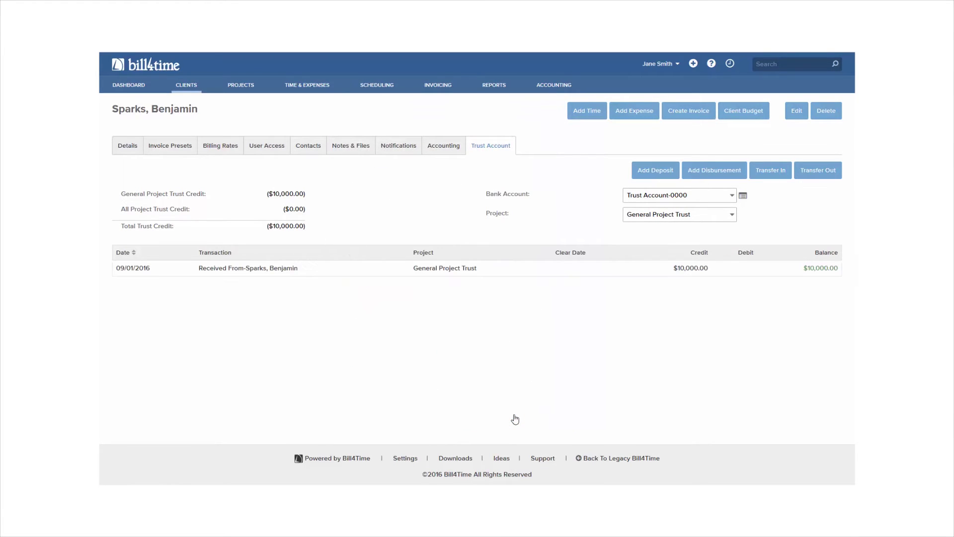
Step: Record a $250 disbursement from General Project Trust paid to Third Party
left_click(714, 170)
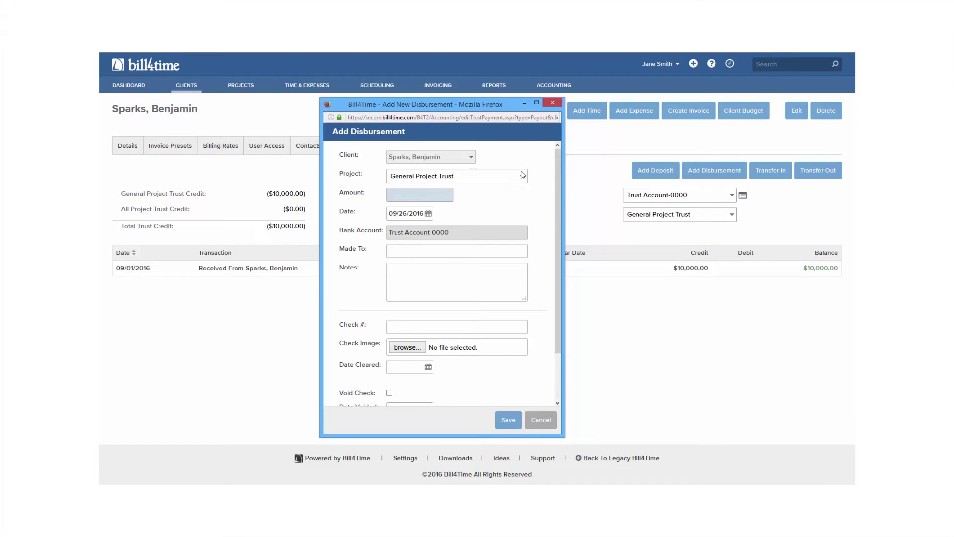
left_click(521, 177)
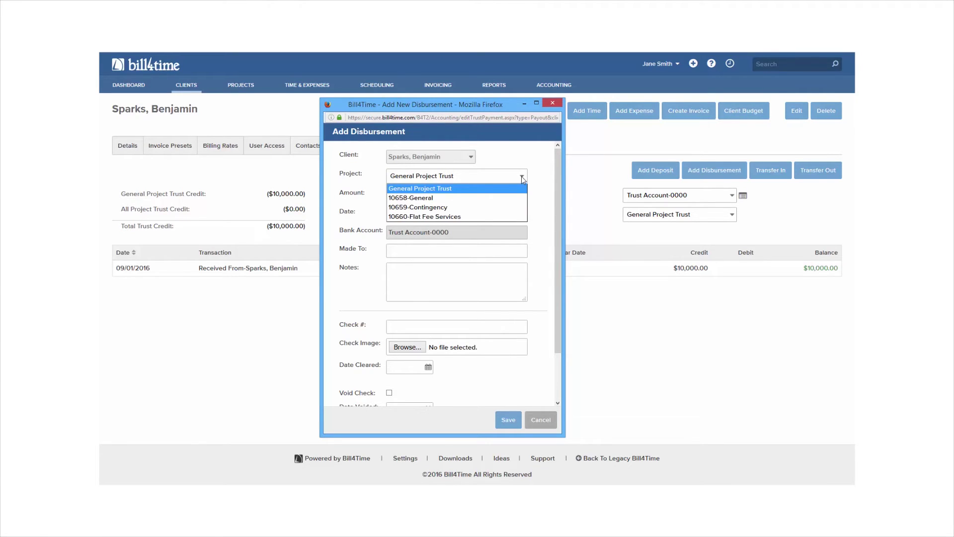
left_click(459, 189)
type("250")
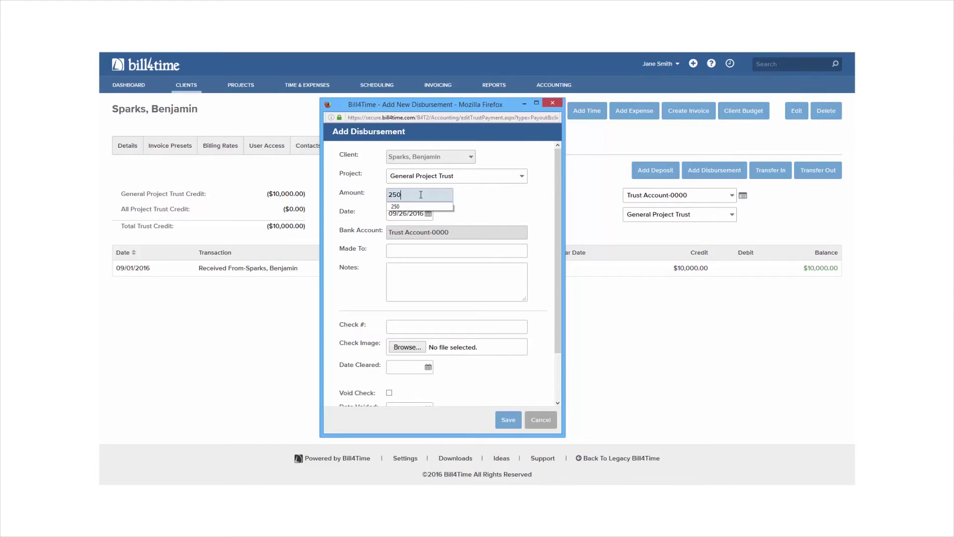
left_click(460, 220)
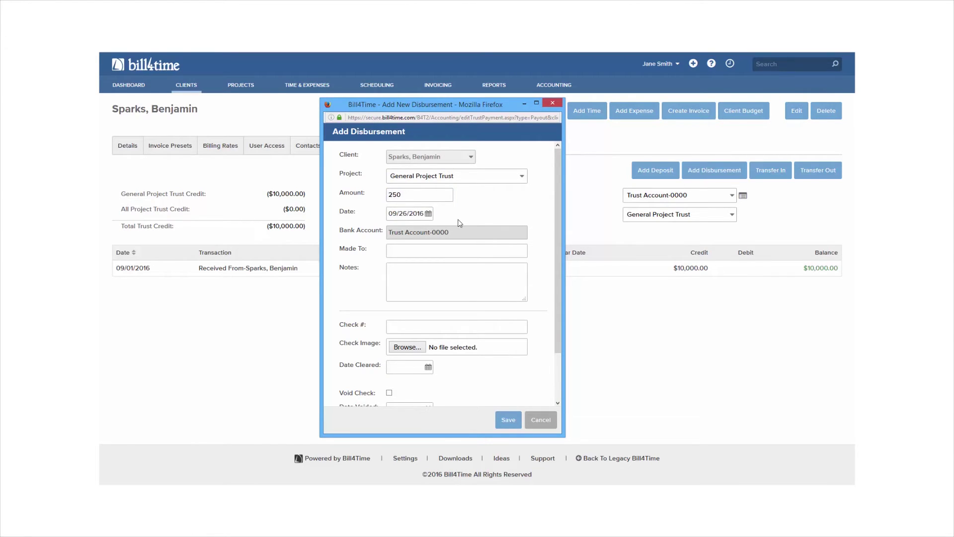
left_click(454, 251)
type("Third Party")
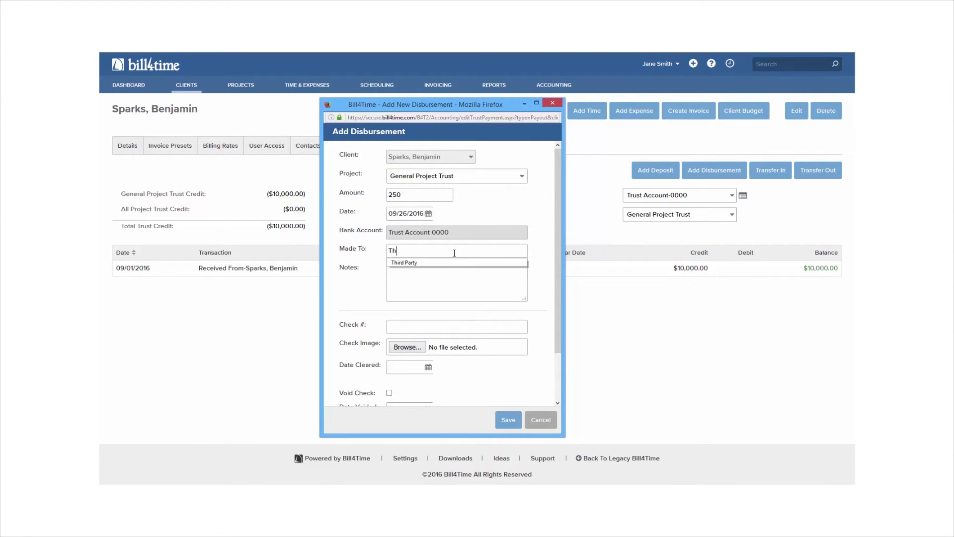
left_click(453, 287)
scroll(453, 287, "down", 1)
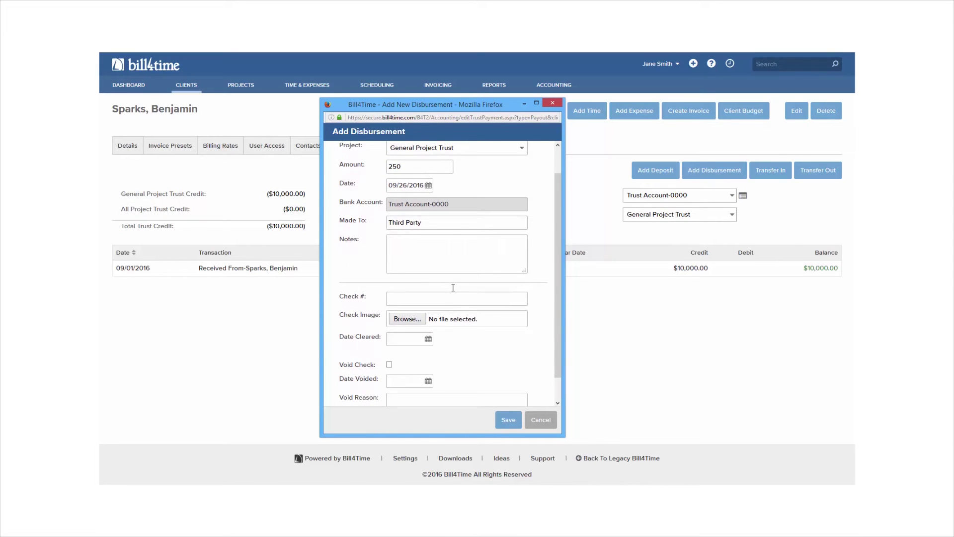
left_click(508, 420)
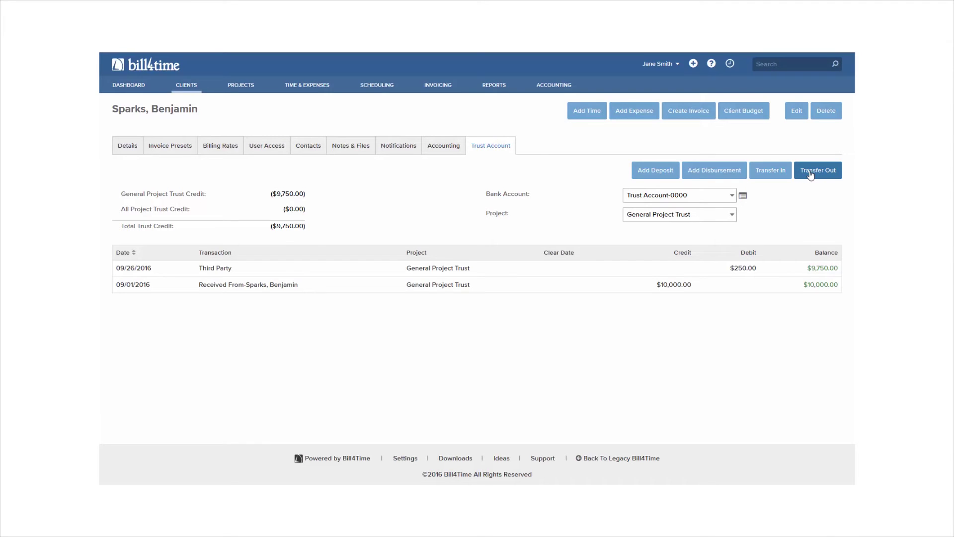
Step: Transfer $5,000 out of General Project Trust to 10660-Flat Fee Services
left_click(811, 174)
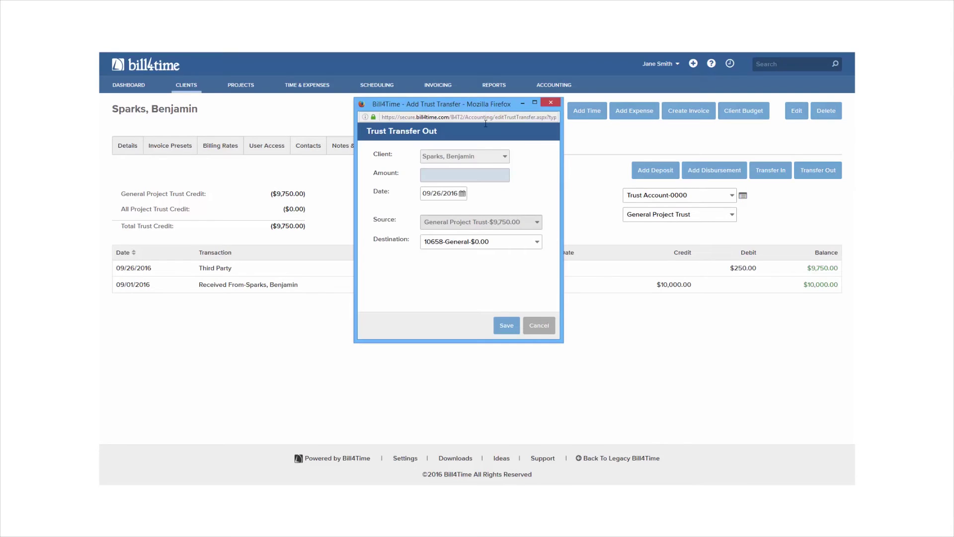
type("5000")
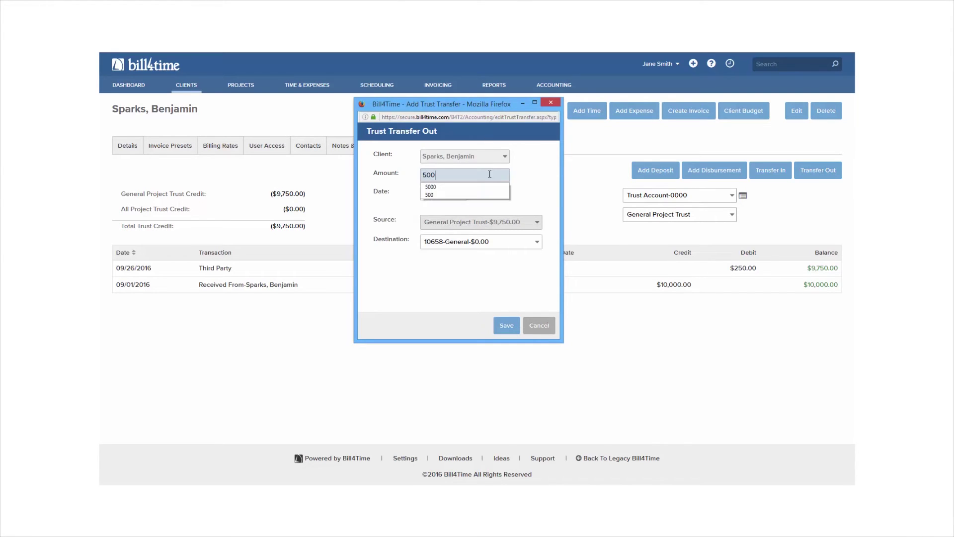
left_click(518, 180)
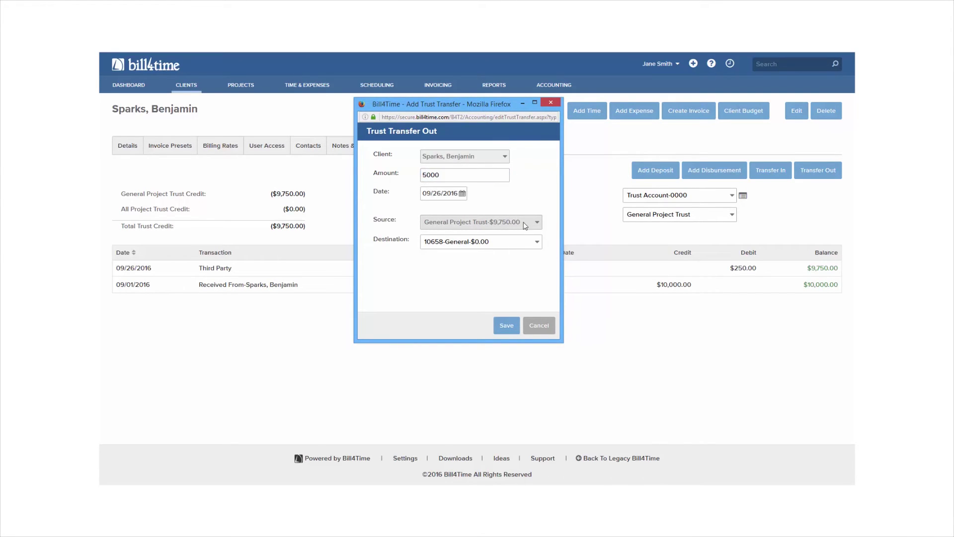
left_click(525, 240)
left_click(523, 273)
left_click(511, 327)
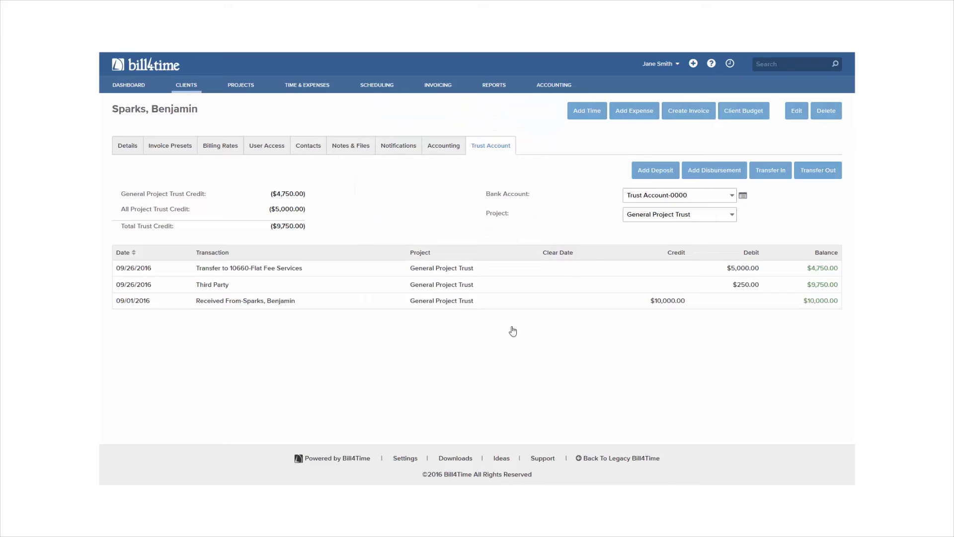
Step: View the ledgers for All Project Trusts, combined, 10658-General, then 10660-Flat Fee Services
left_click(732, 216)
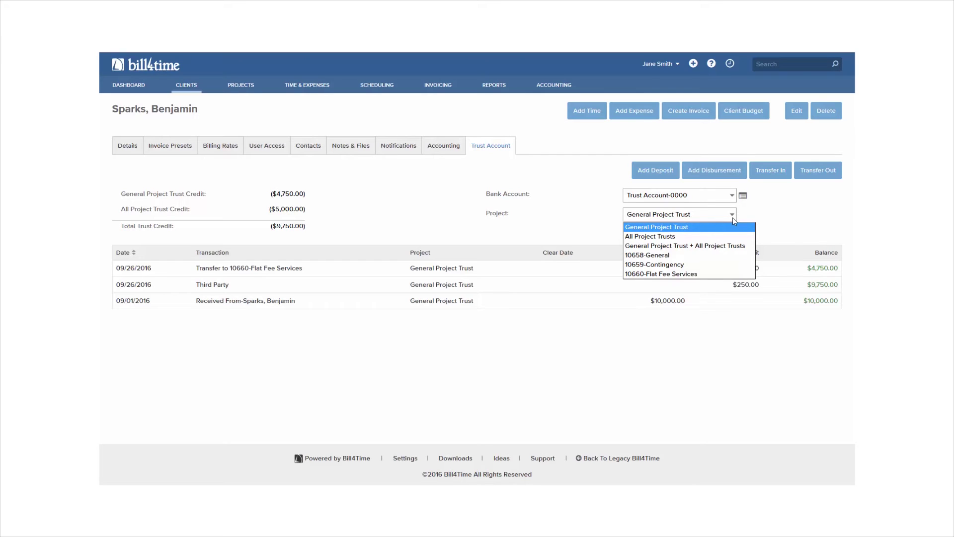
left_click(736, 237)
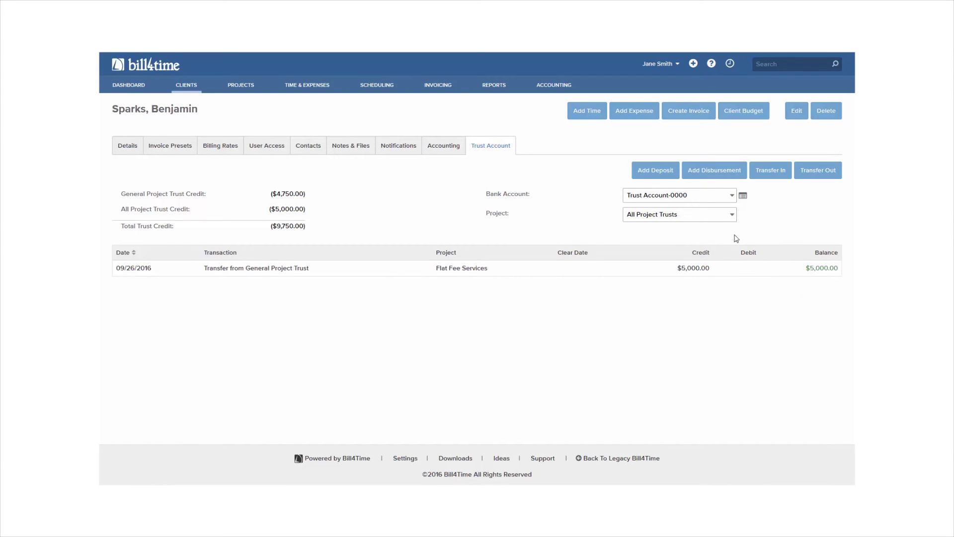
left_click(731, 216)
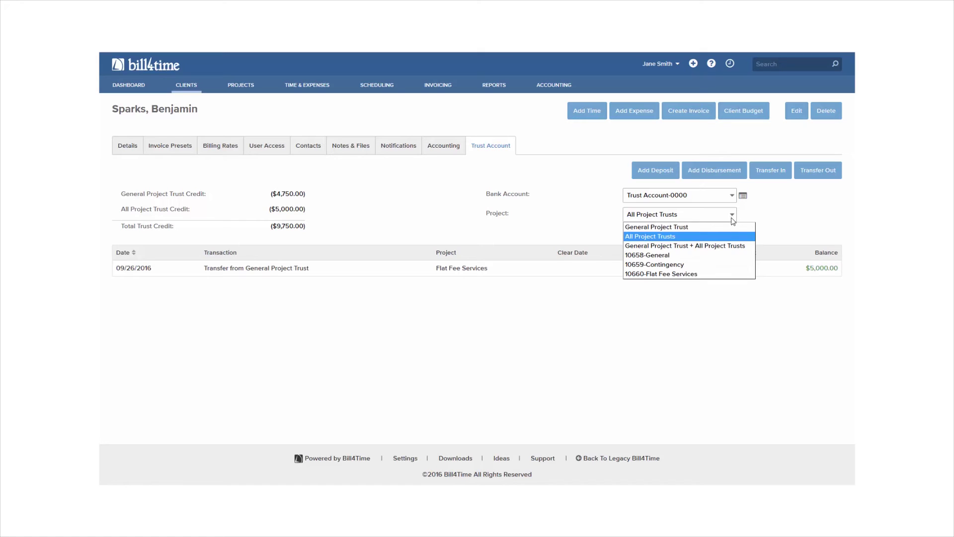
left_click(733, 245)
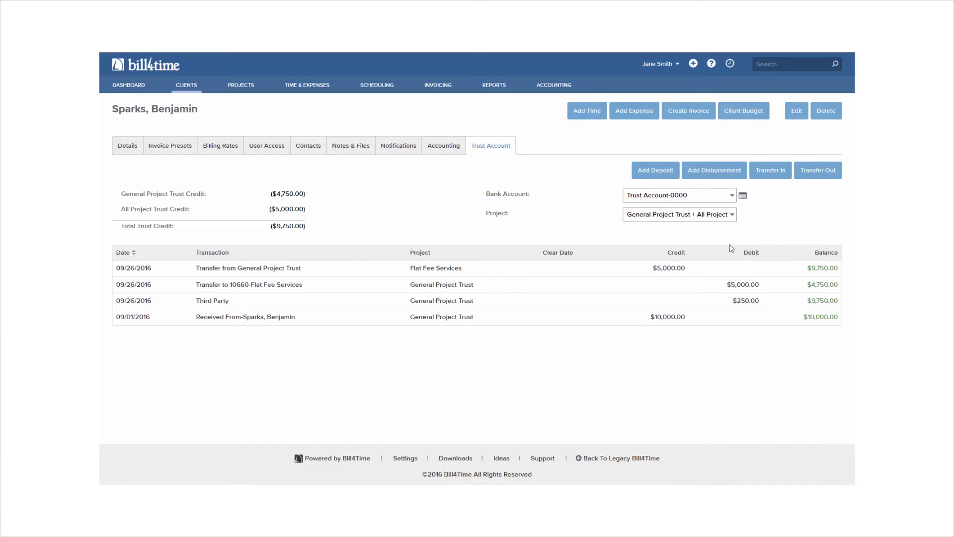
left_click(728, 217)
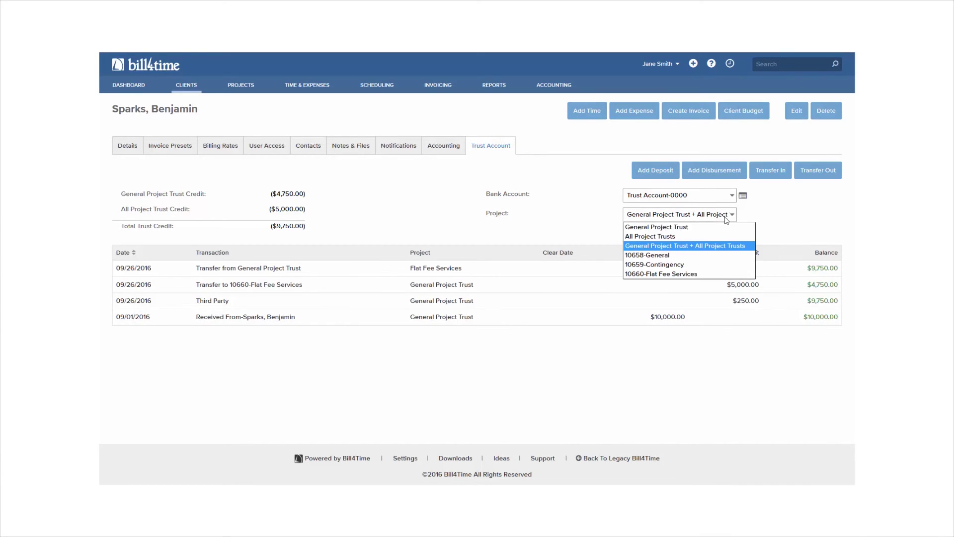
left_click(718, 255)
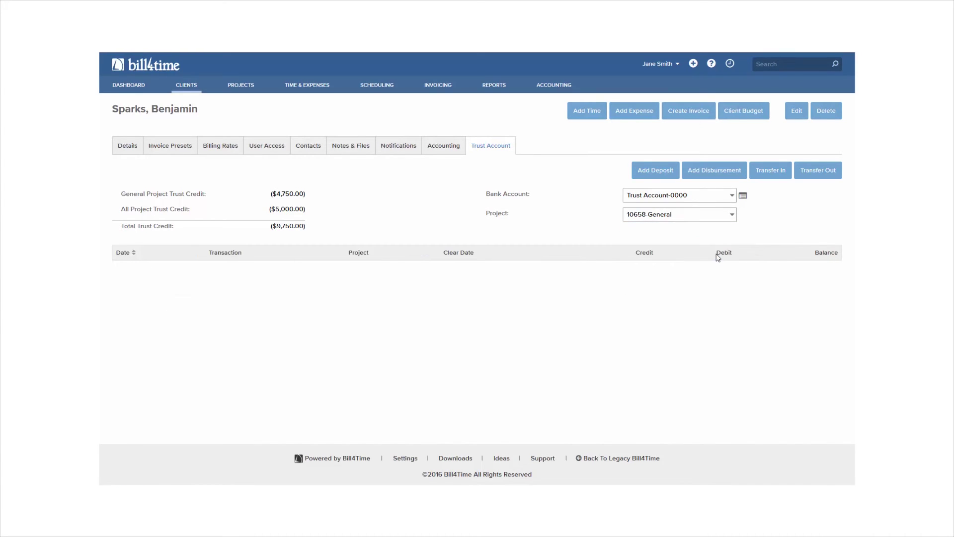
left_click(716, 218)
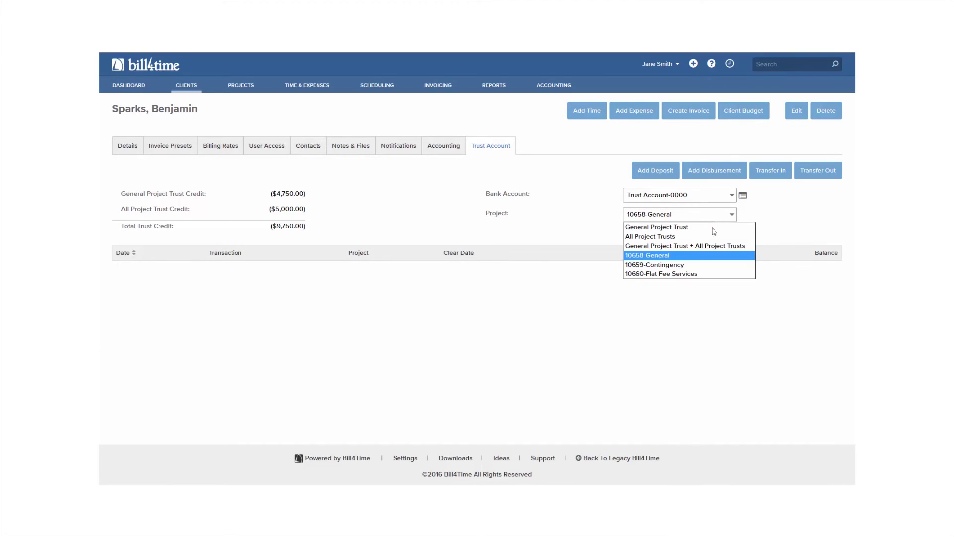
left_click(713, 273)
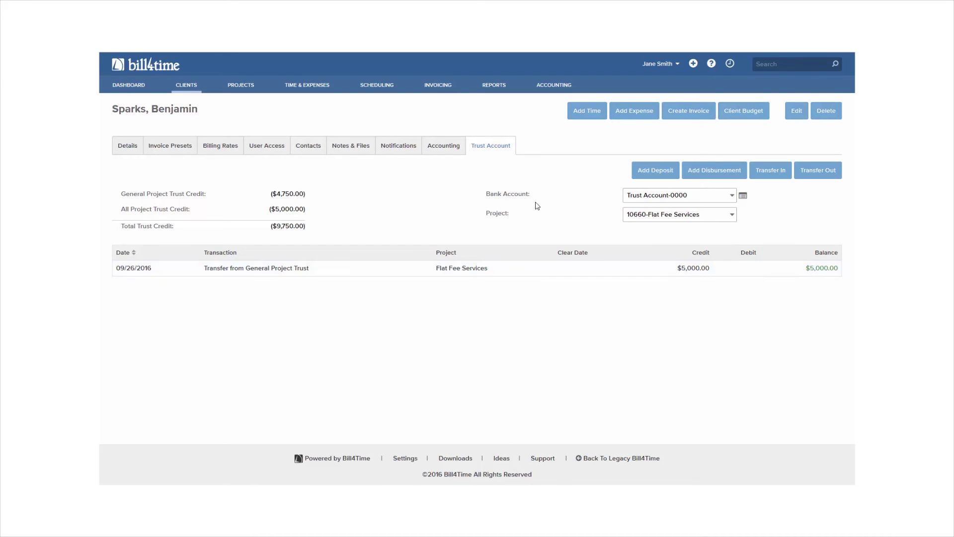
Step: Start a $5,000 payment for project 10660 by Trust Account from 10660-Flat Fee Services
left_click(449, 154)
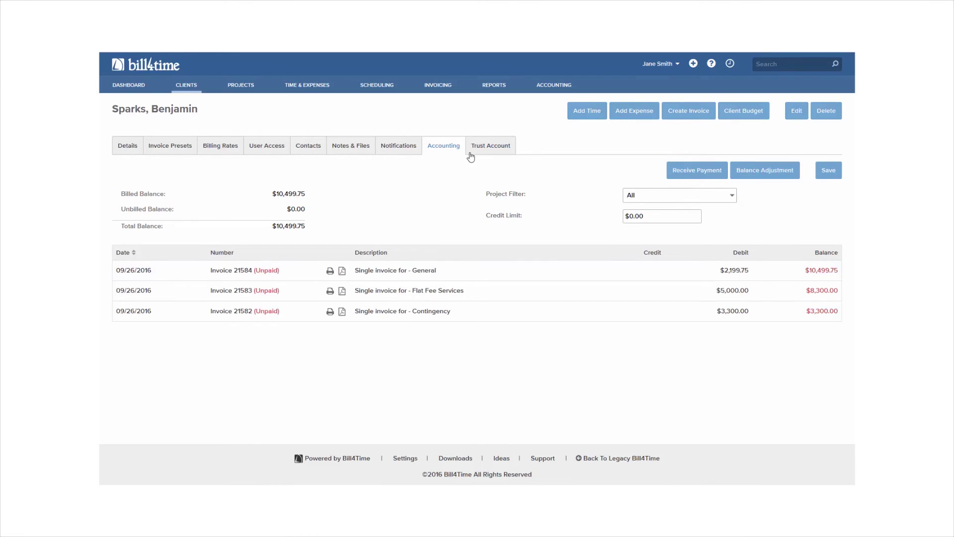
left_click(692, 175)
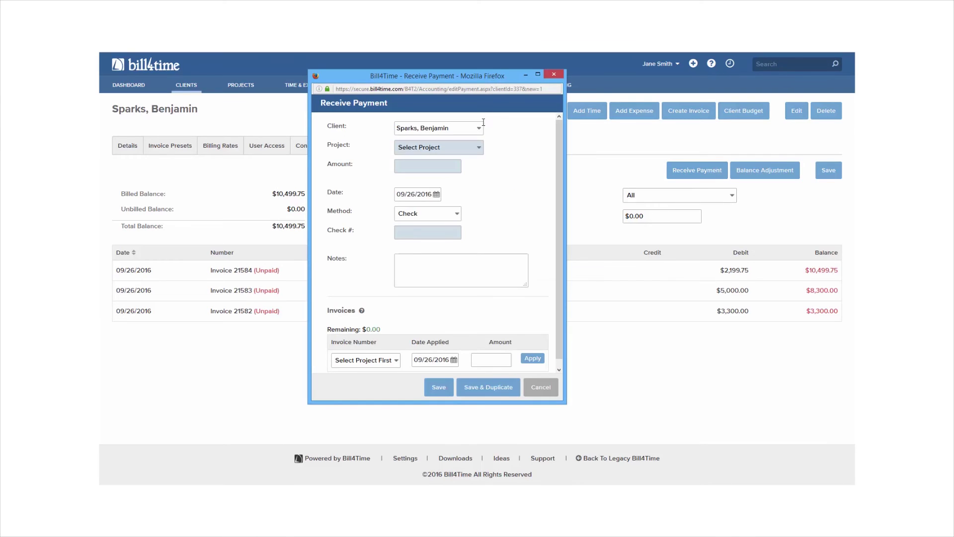
left_click(479, 148)
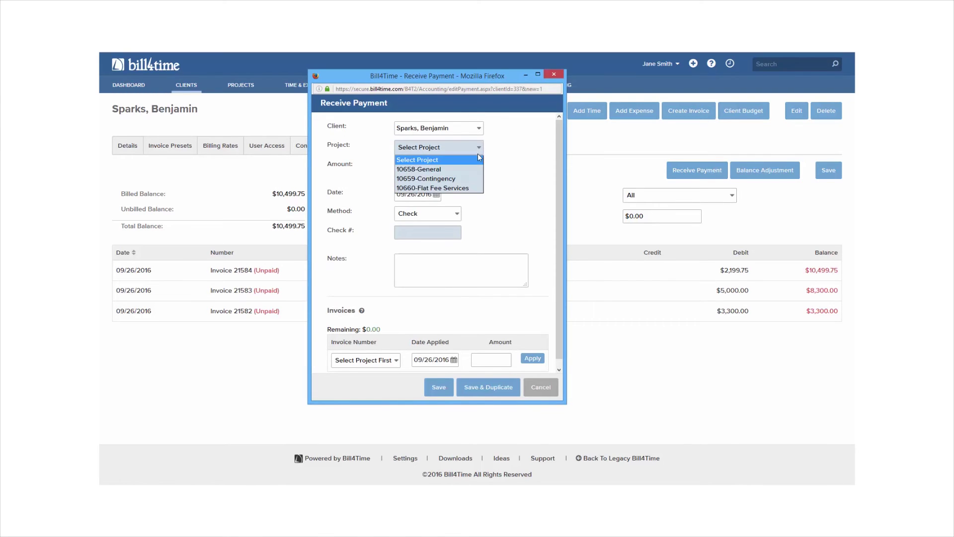
left_click(470, 188)
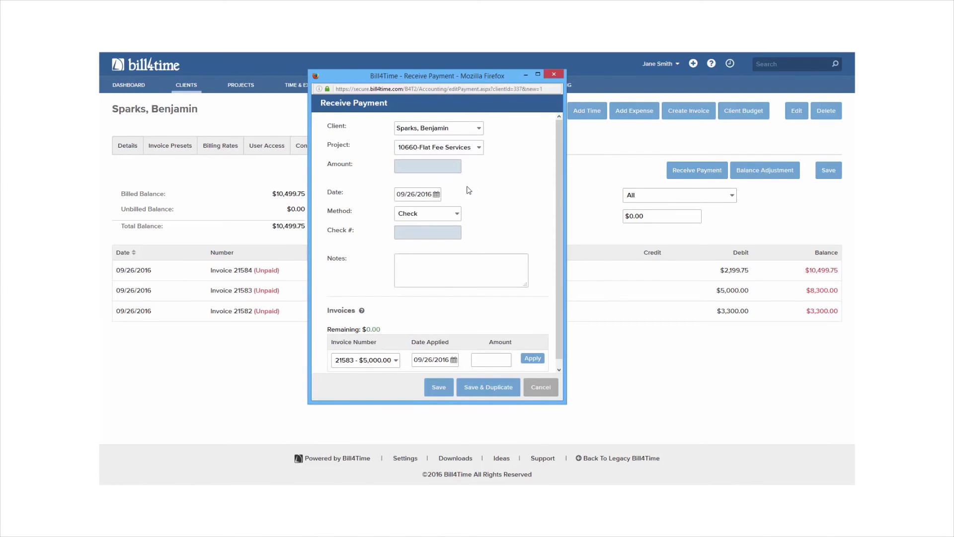
left_click(433, 165)
type("5000")
left_click(445, 214)
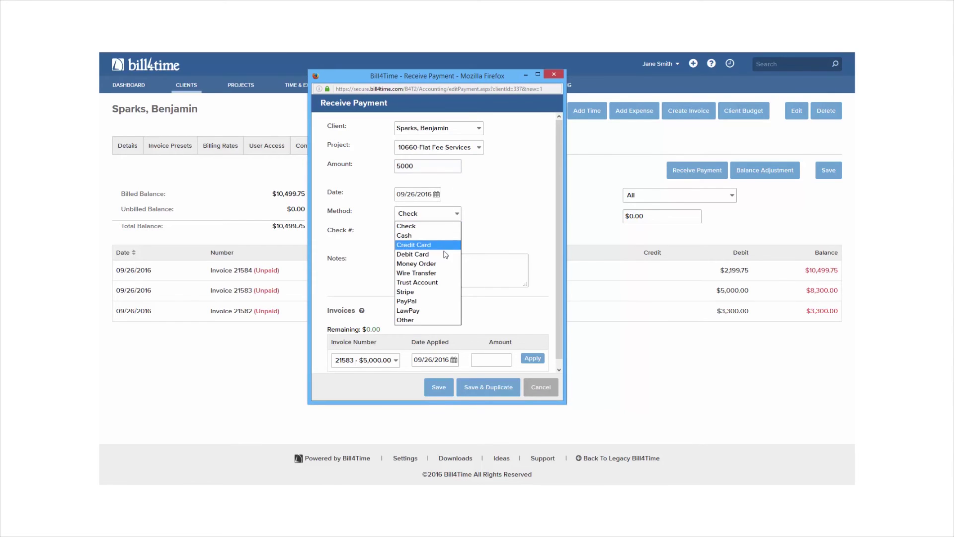
left_click(440, 282)
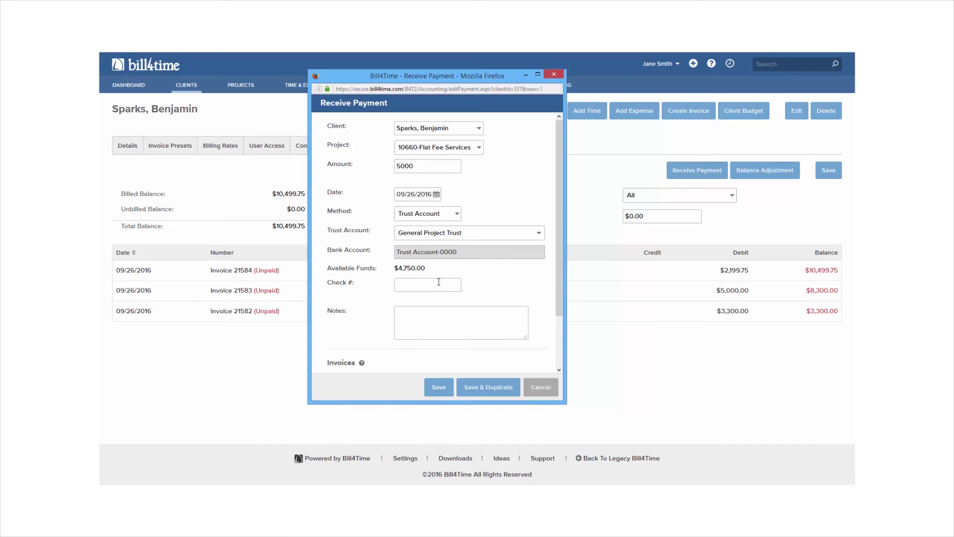
left_click(523, 236)
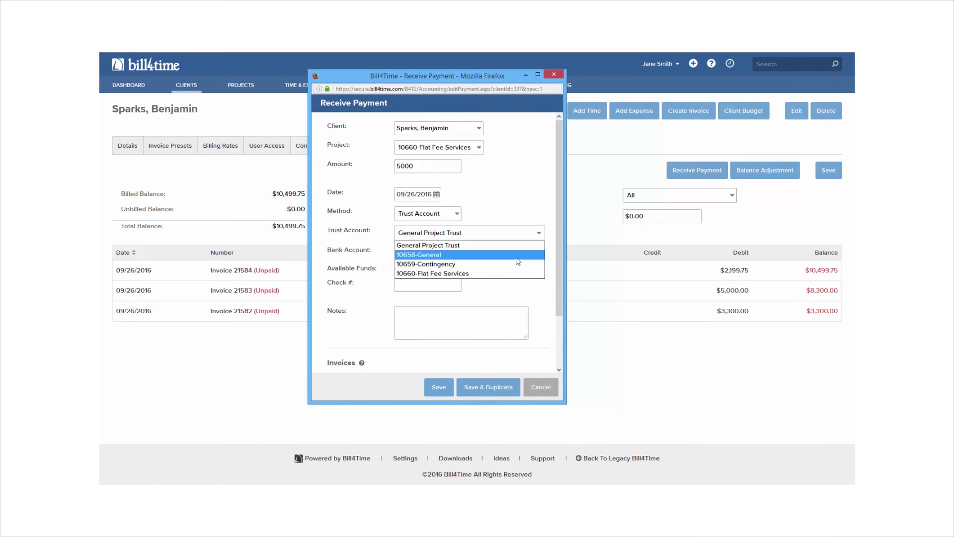
left_click(515, 273)
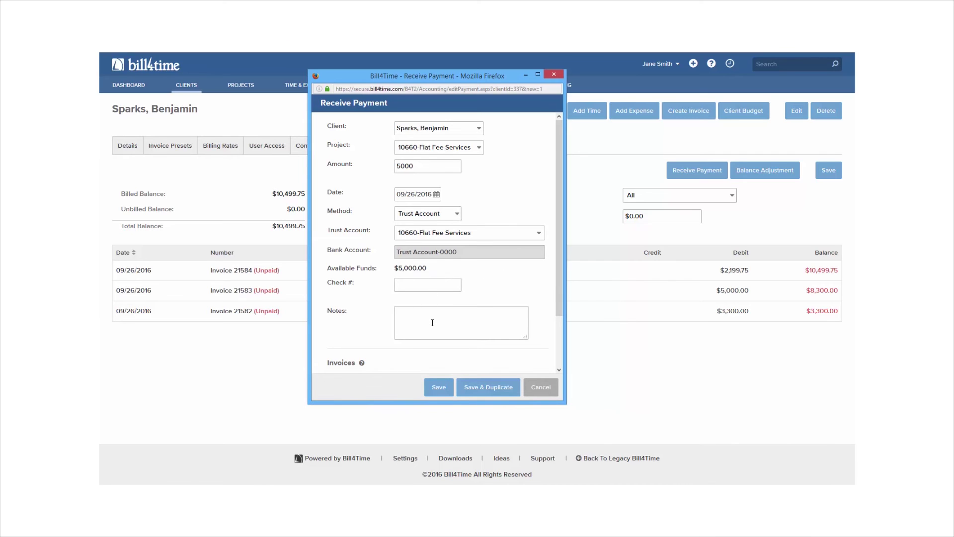
Step: Apply the $5,000 to invoice 21583 and save the payment
scroll(432, 322, "down", 2)
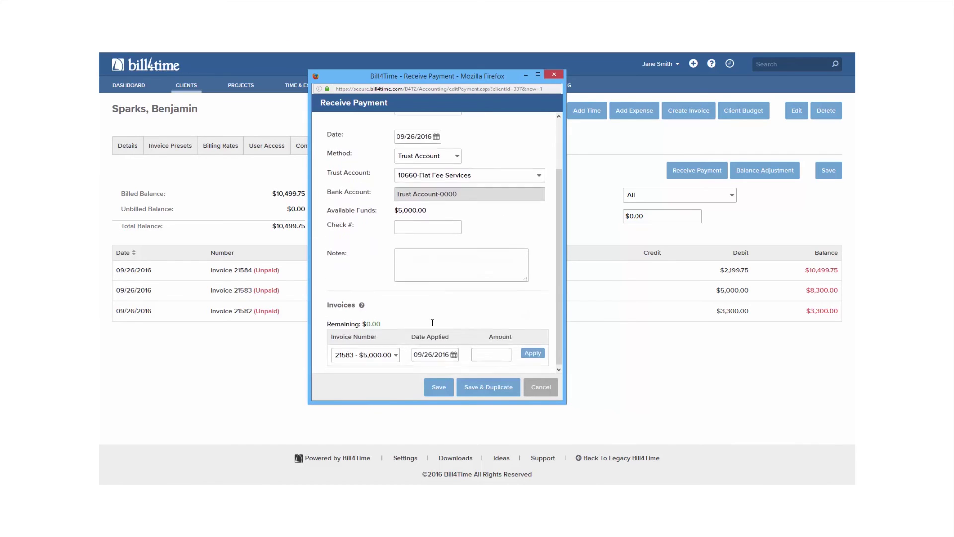
left_click(481, 352)
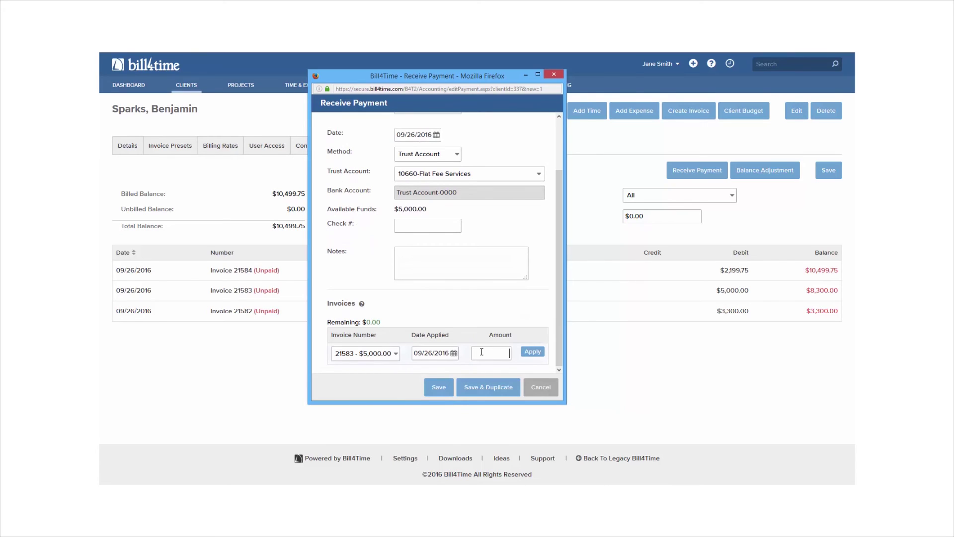
type("5000")
left_click(533, 352)
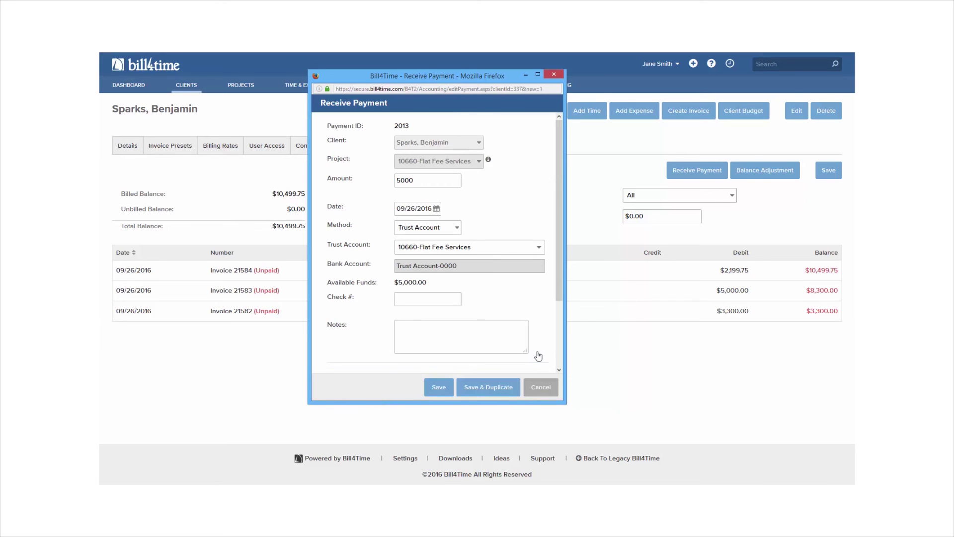
left_click(440, 387)
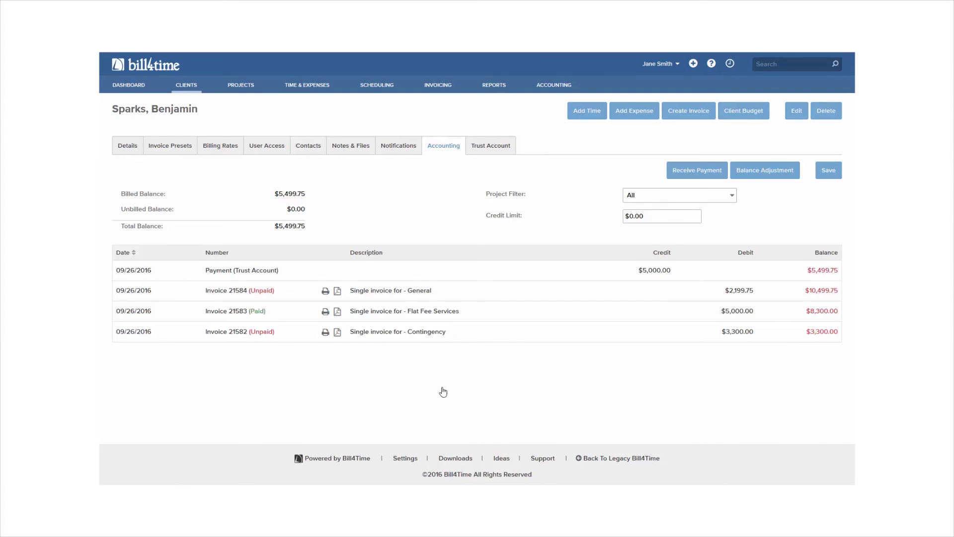
Step: In batch 1675 Trust Payments, pay invoice 21582 and $1,450 toward invoice 21584
left_click(446, 89)
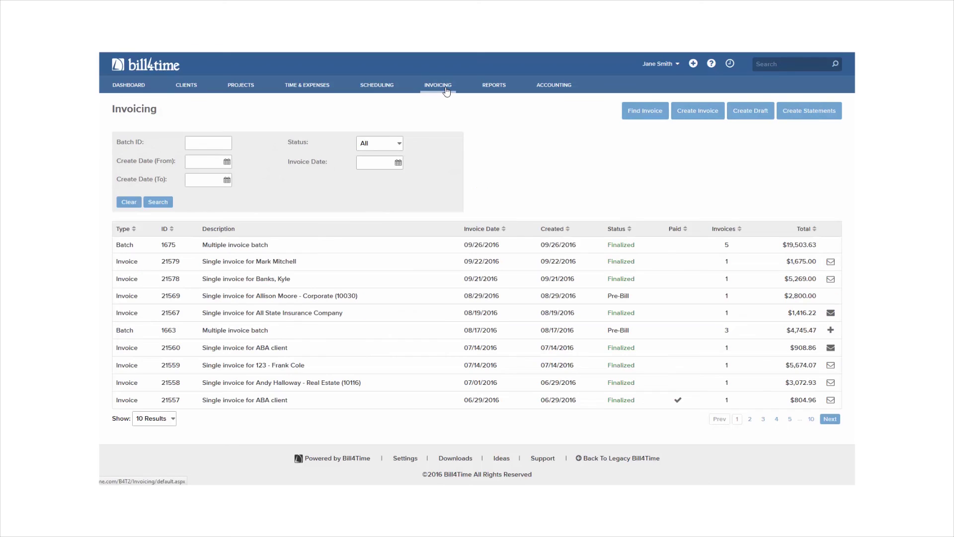
left_click(586, 247)
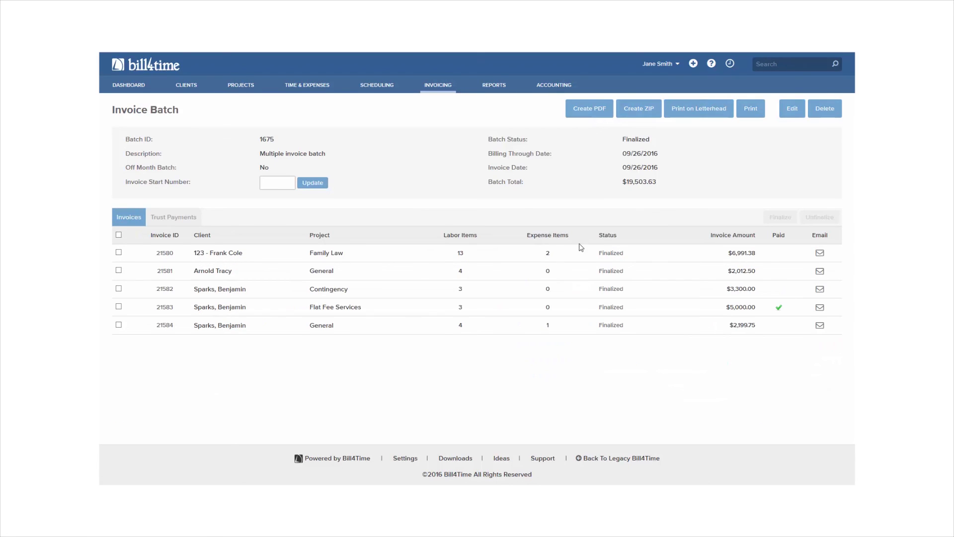
left_click(179, 221)
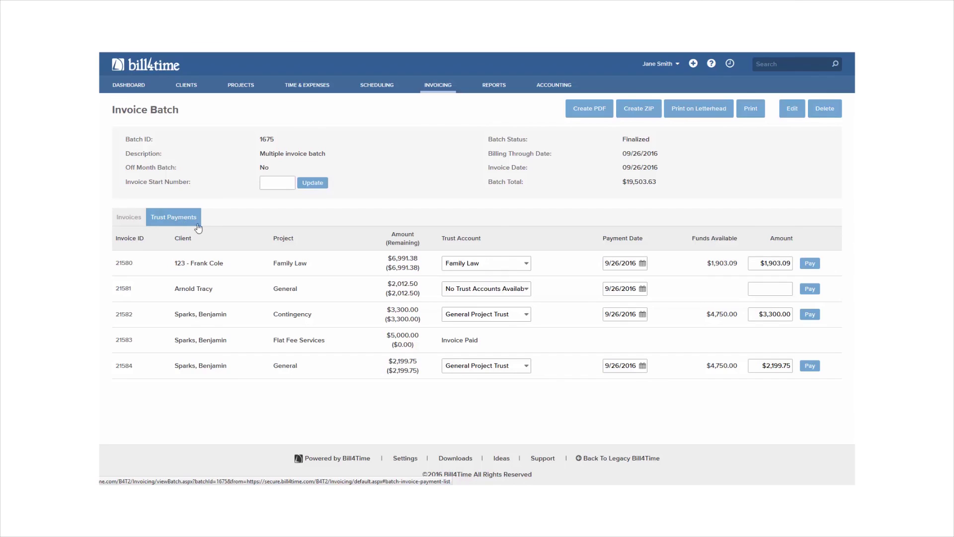
left_click(810, 315)
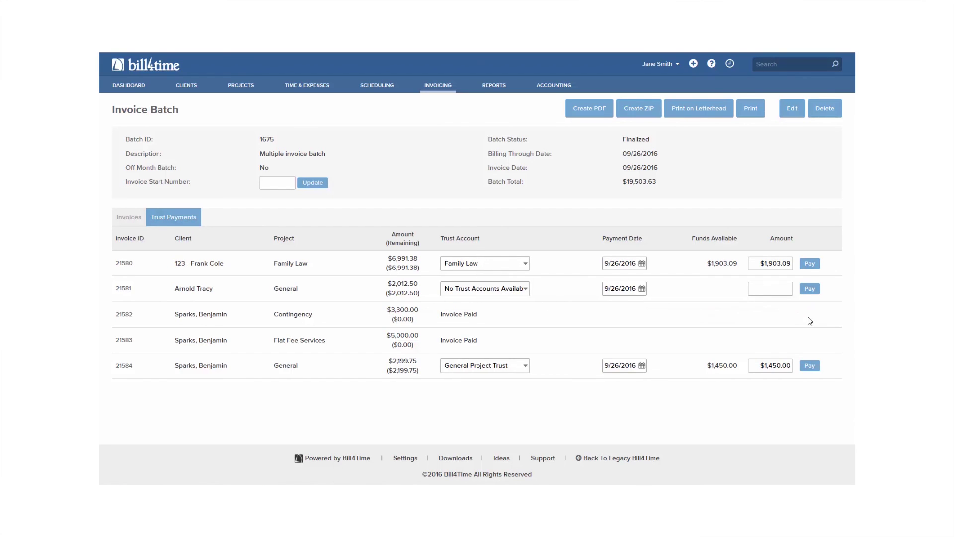
left_click(810, 365)
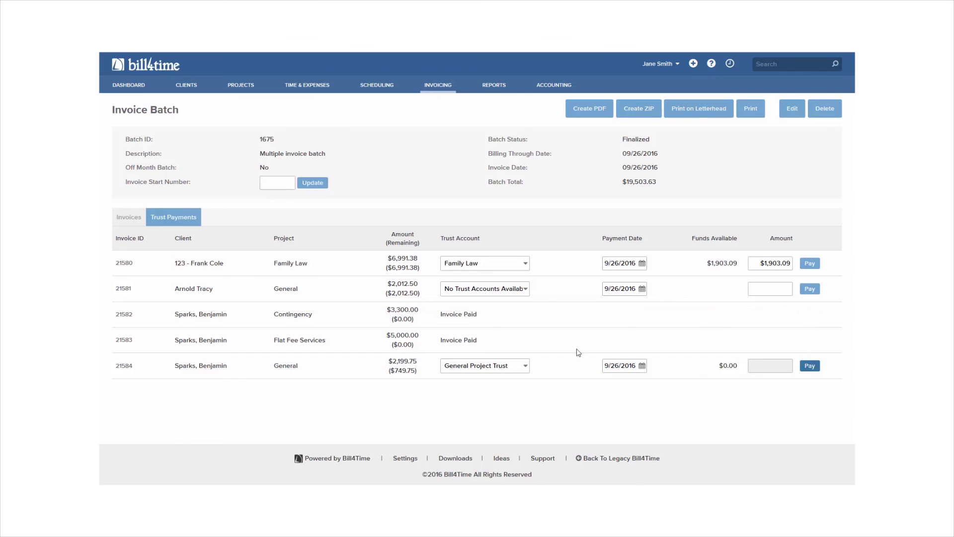
left_click(127, 217)
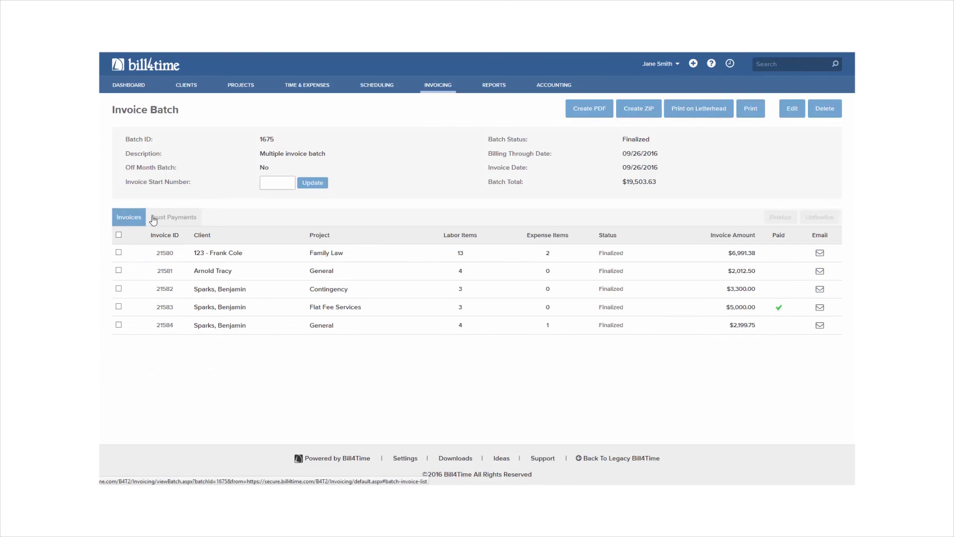
Step: Open invoice 21584's print preview and scroll to its Trust Account Summary
left_click(324, 327)
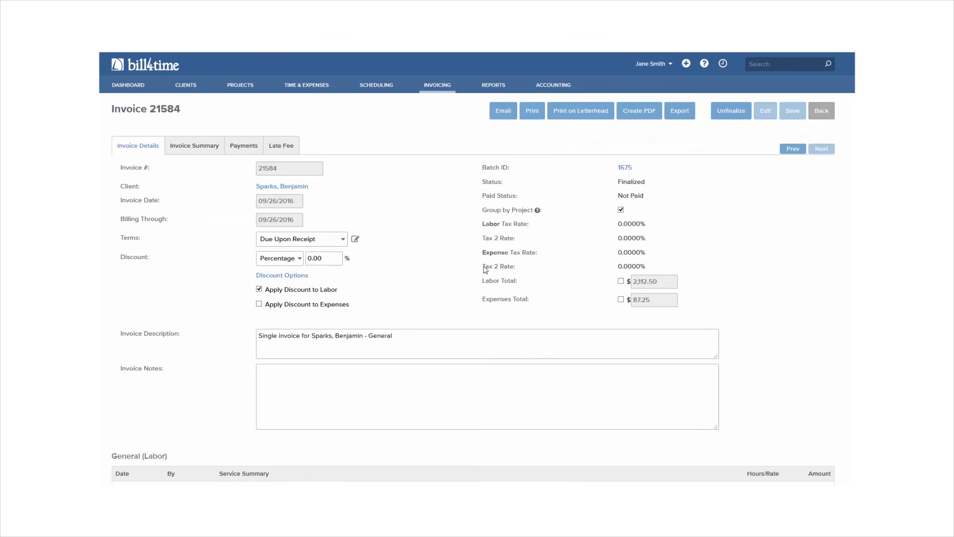
left_click(532, 110)
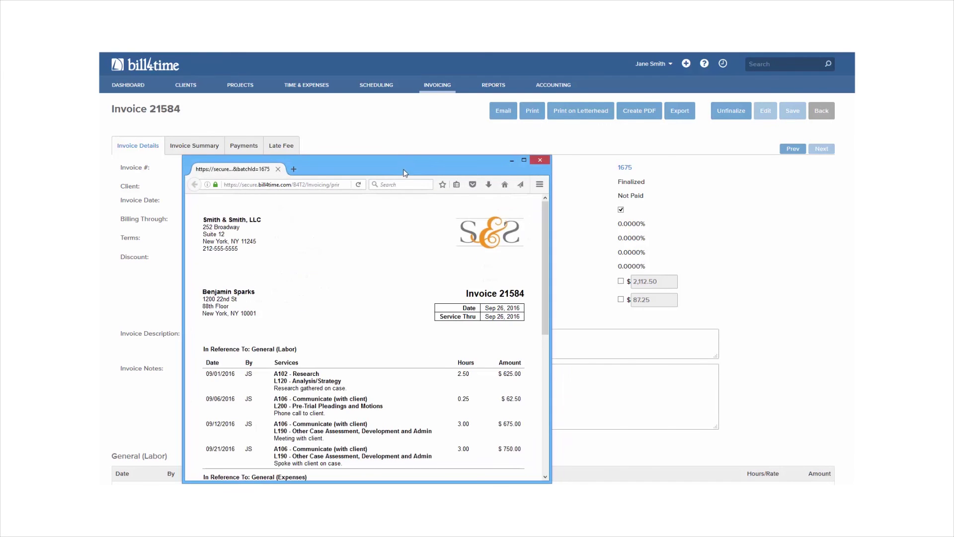
scroll(437, 327, "down", 10)
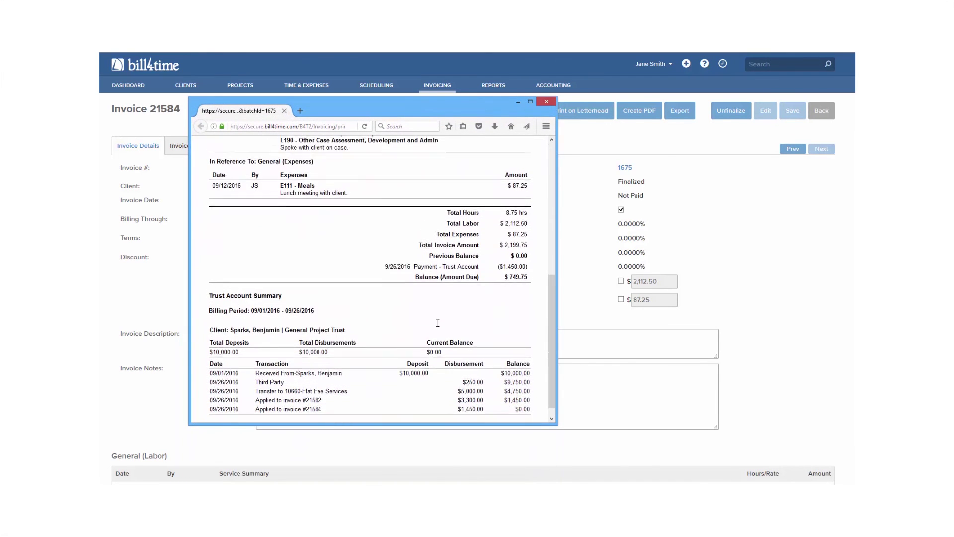